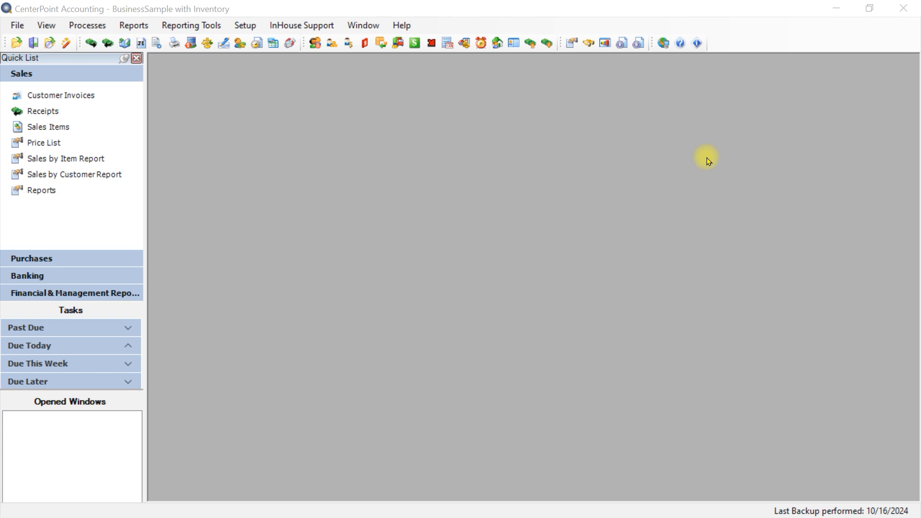
- Open the CO Store record in the inventory locations to review its details, save it, and close the locations list
click(245, 26)
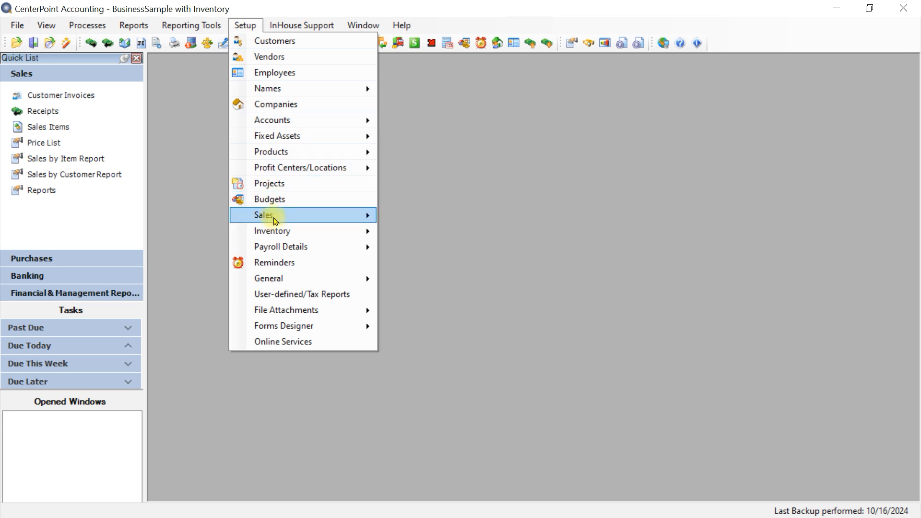
mouse_move(291, 233)
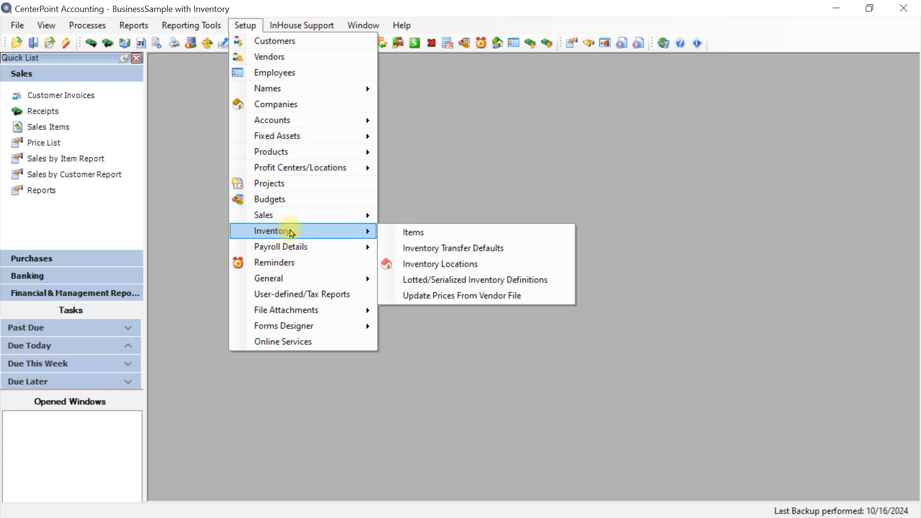
click(419, 264)
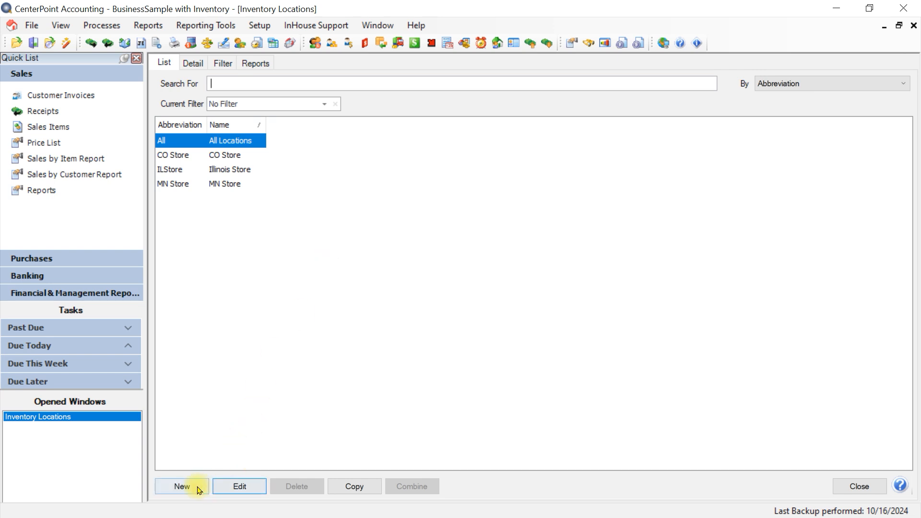
click(230, 155)
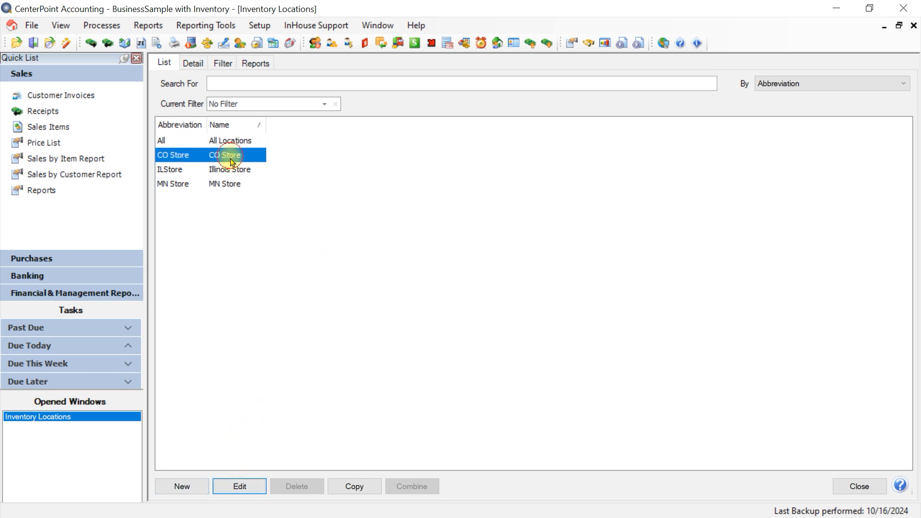
click(242, 488)
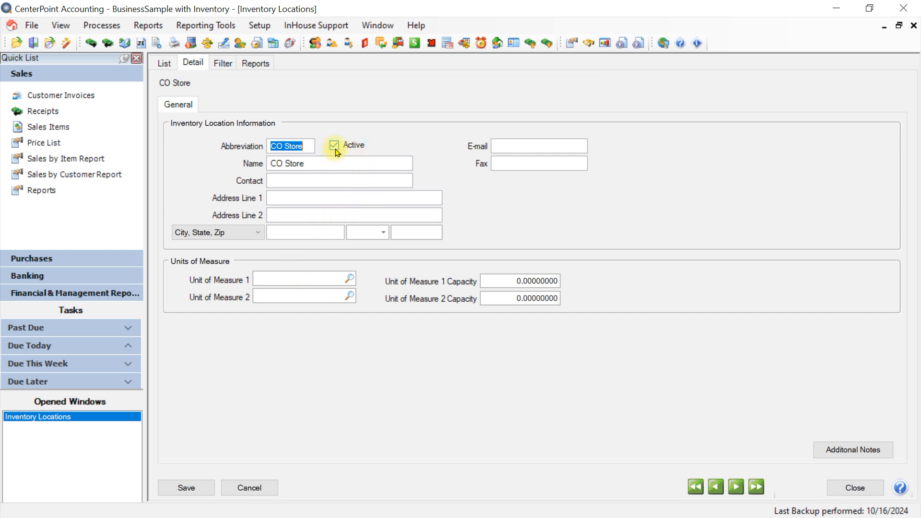
click(191, 494)
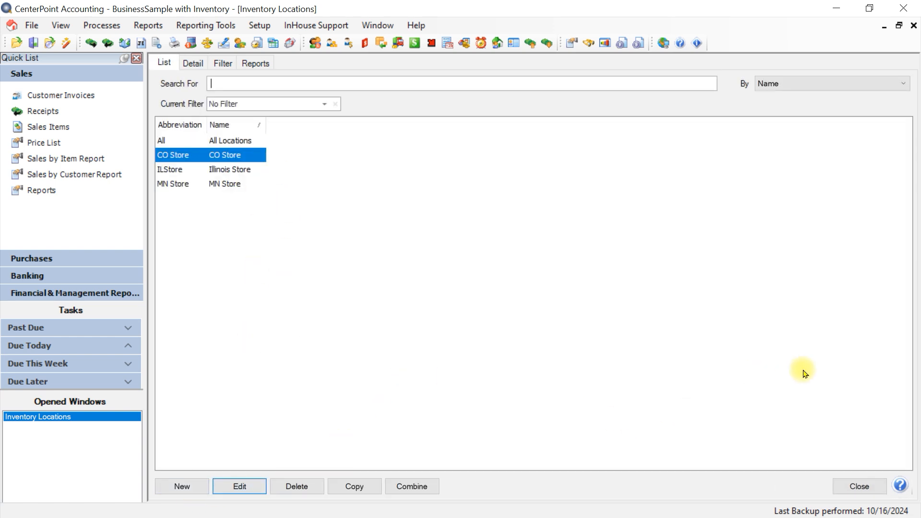
click(844, 490)
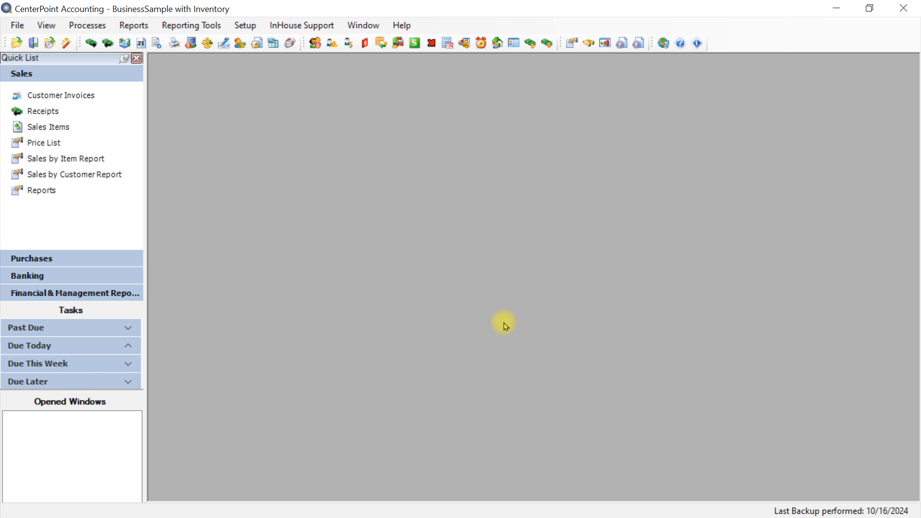
- Preview the Inventory Stock Status by Item & Location report from the inventory transaction reports and close the preview
click(133, 25)
click(144, 42)
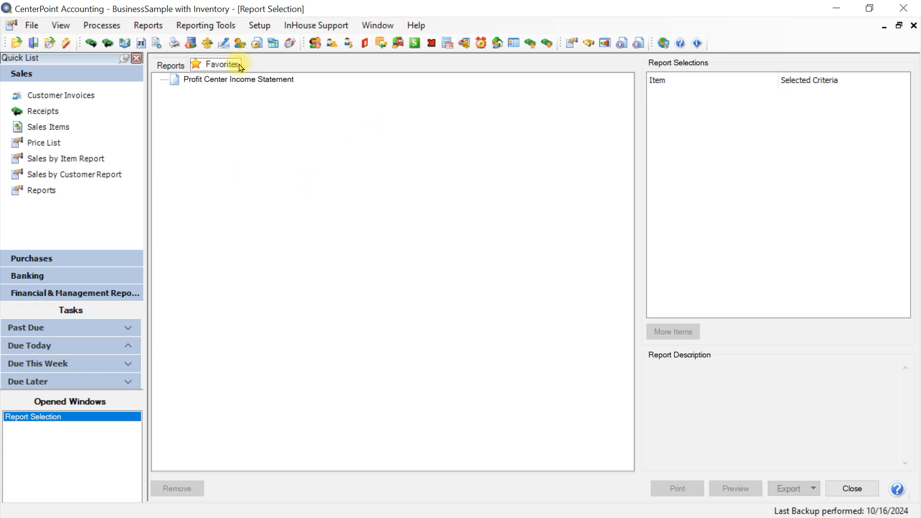
click(171, 68)
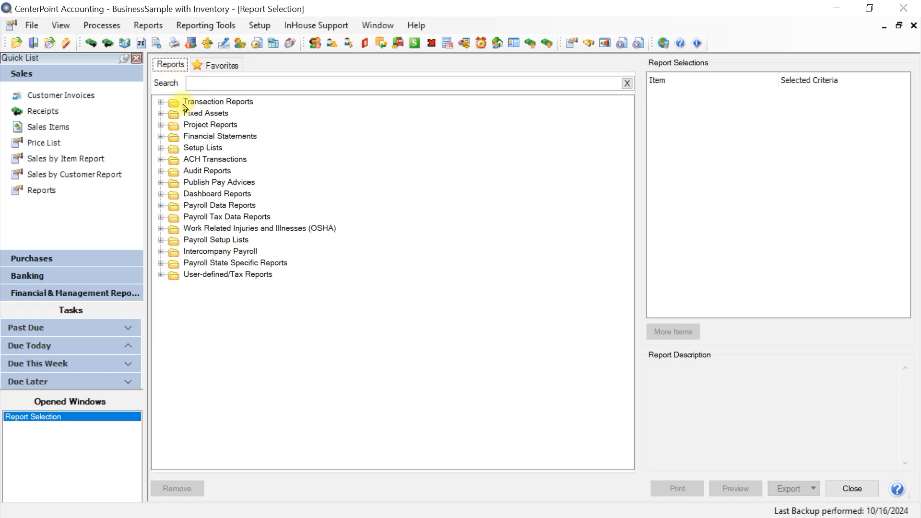
click(160, 103)
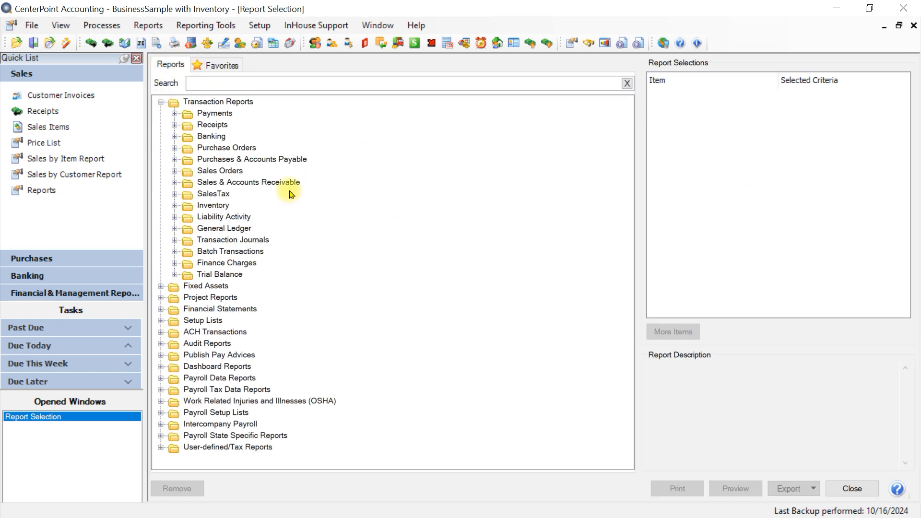
click(174, 205)
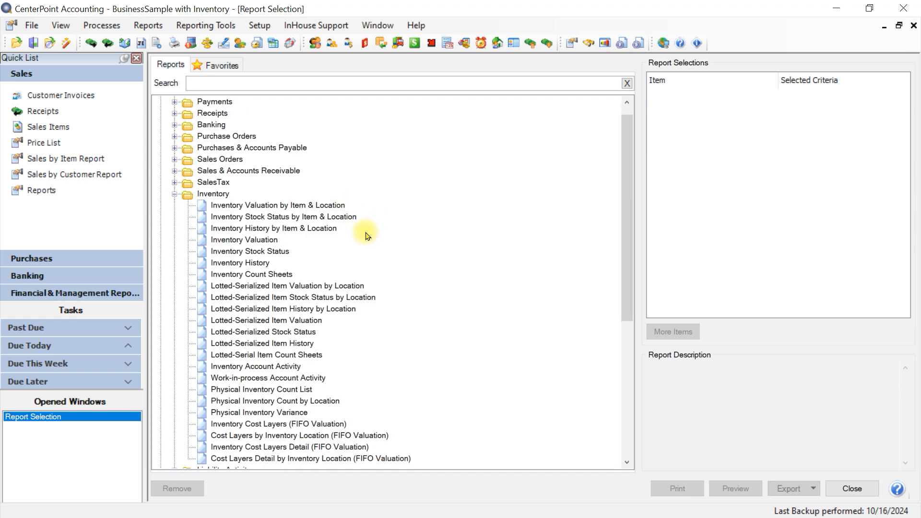
click(270, 219)
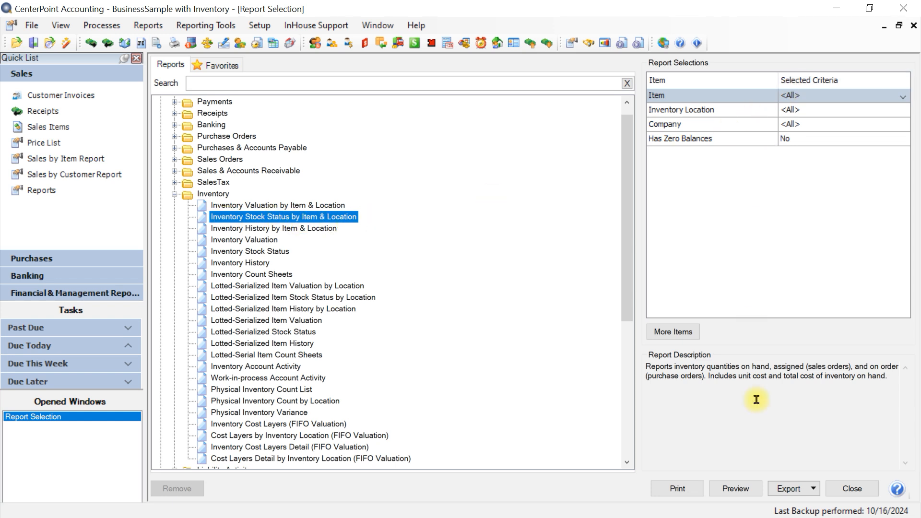
click(733, 488)
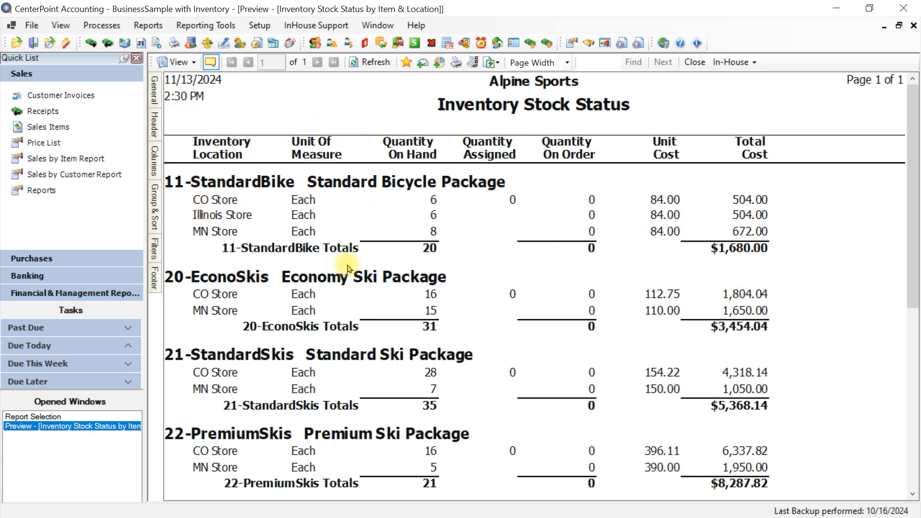
click(695, 62)
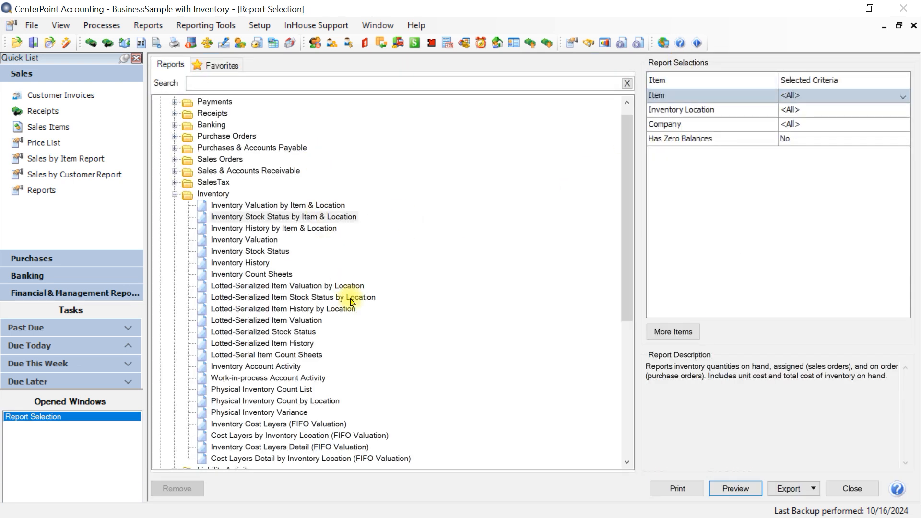
- Preview the Lotted-Serialized Item Stock Status by Location report, then close the preview and the report selection
click(239, 297)
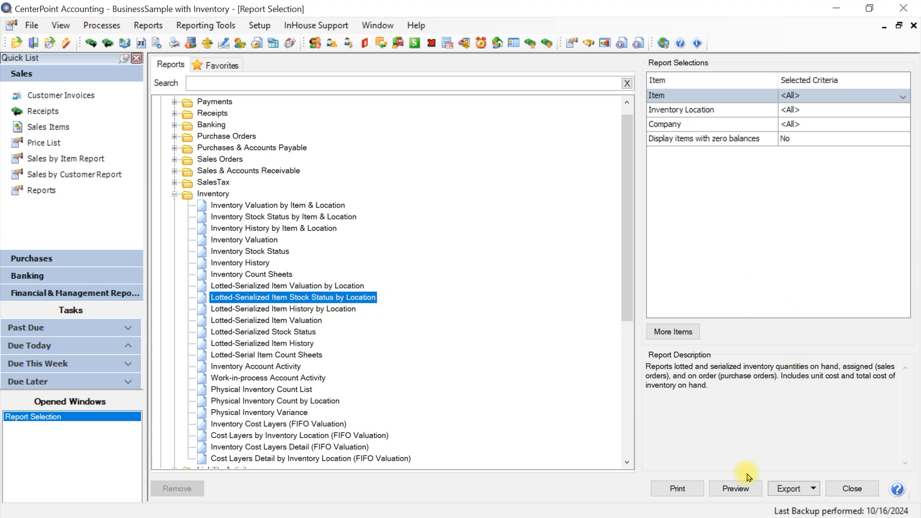
click(733, 488)
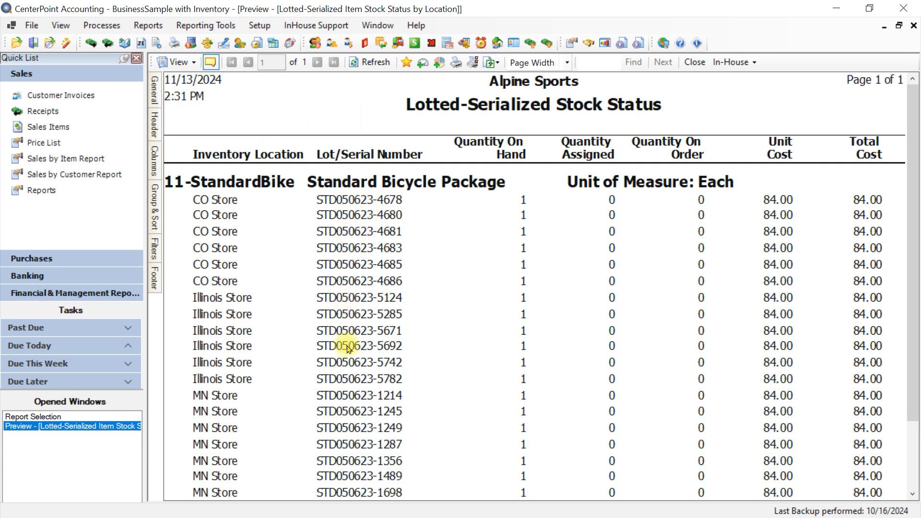
click(694, 63)
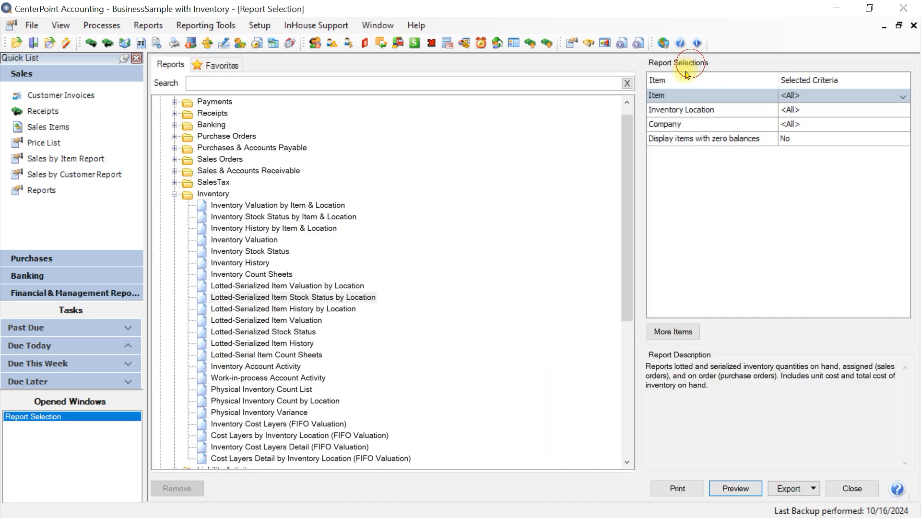
click(851, 488)
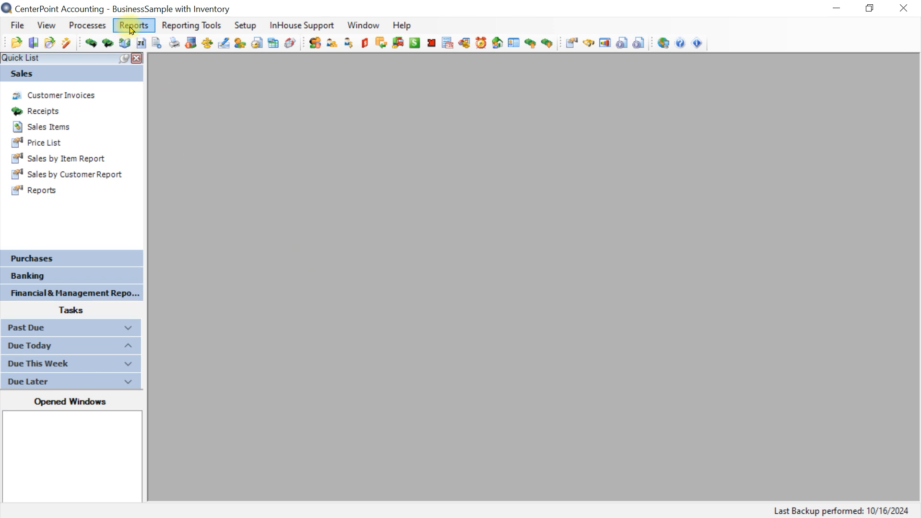
- Start a new inventory transfer record
click(89, 25)
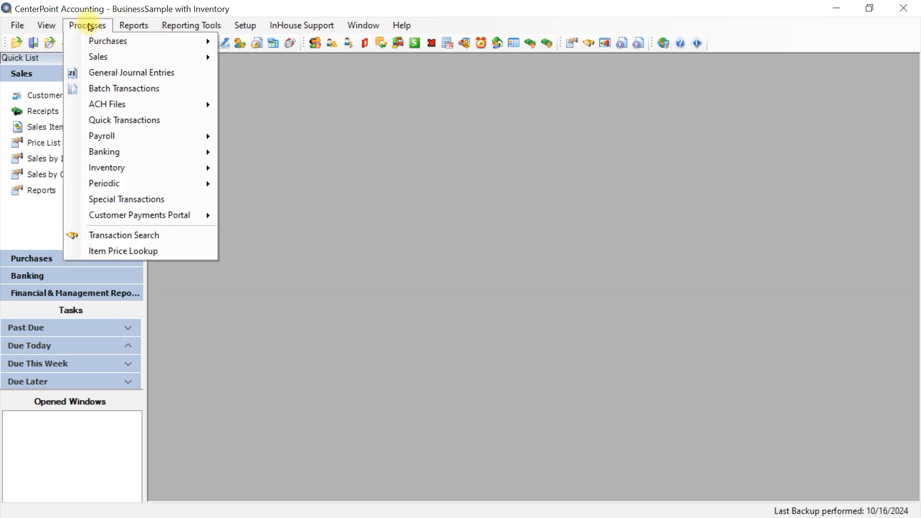
mouse_move(127, 168)
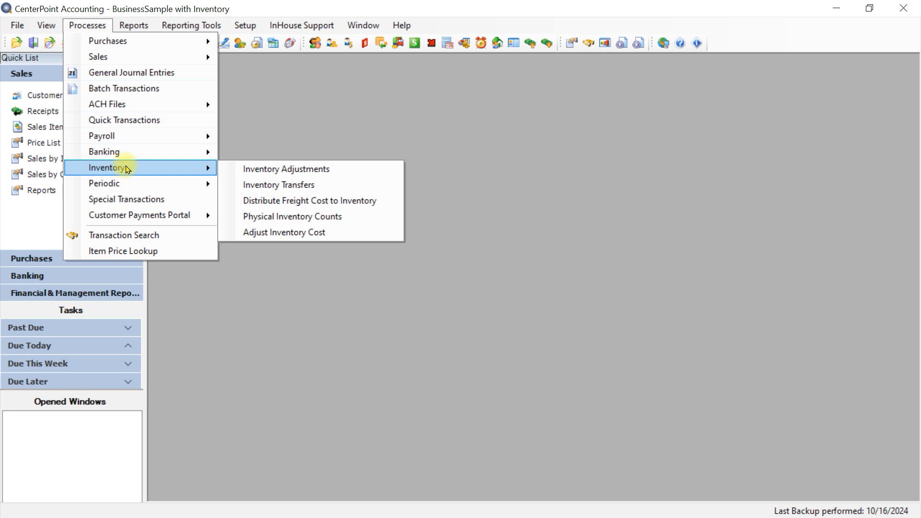
click(283, 185)
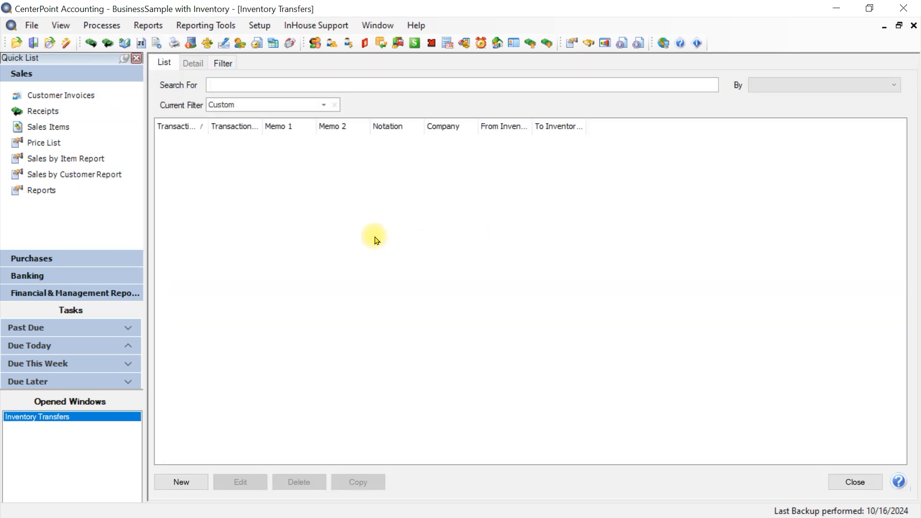
click(182, 483)
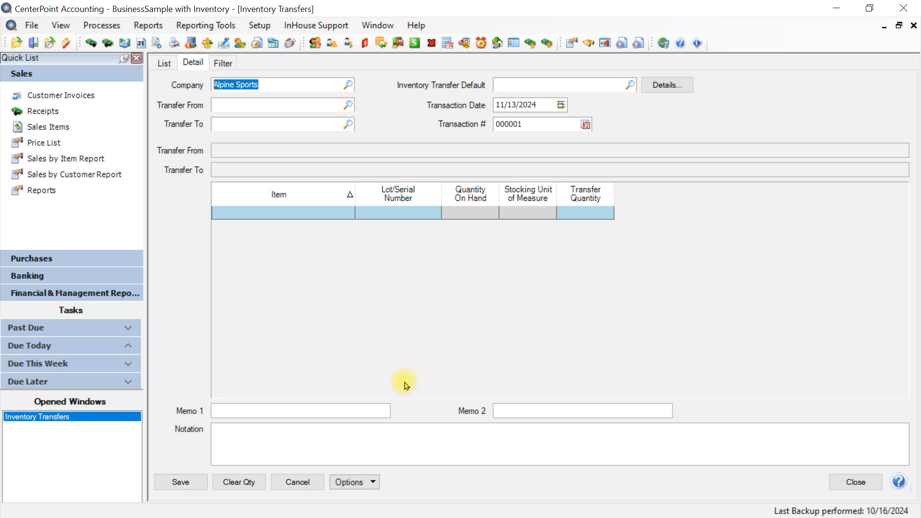
- Set the inventory transfer to move stock from Illinois Store to MN Store, keeping Alpine Sports as the company
key(Tab)
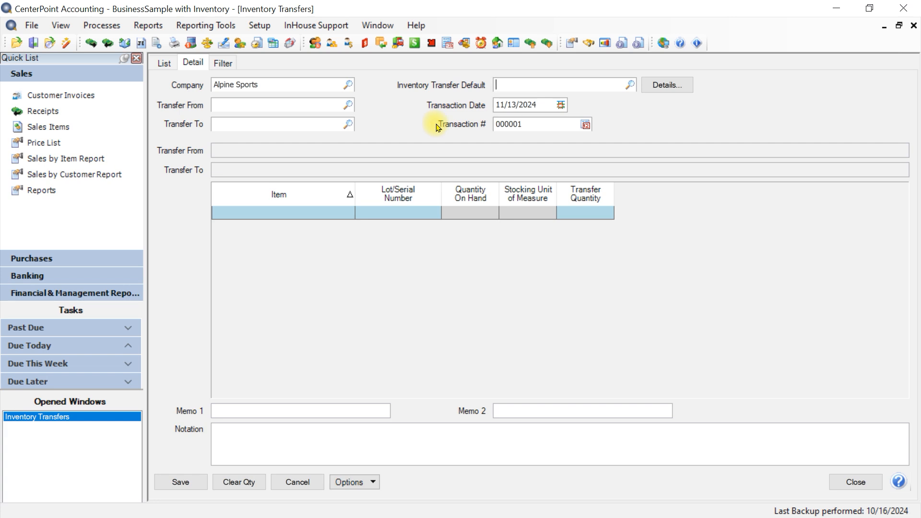
key(Tab)
key(Tab)
text(m)
key(Tab)
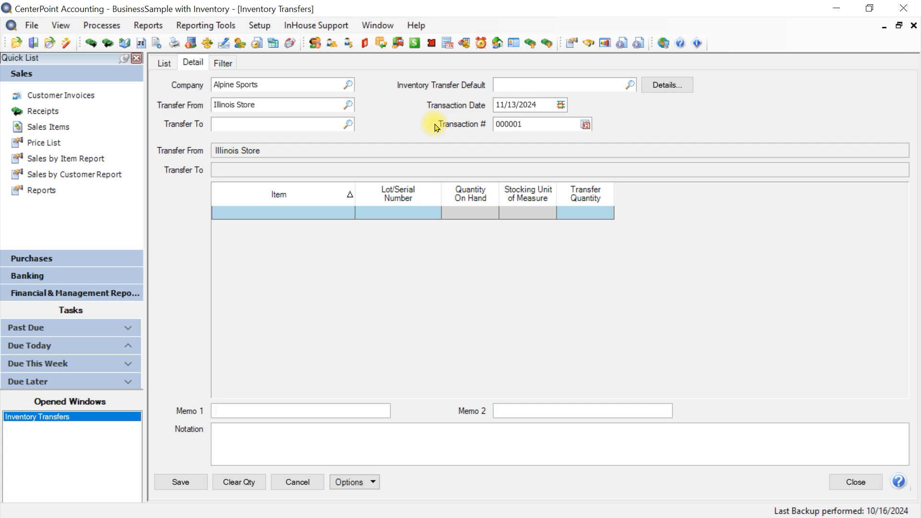
text(m)
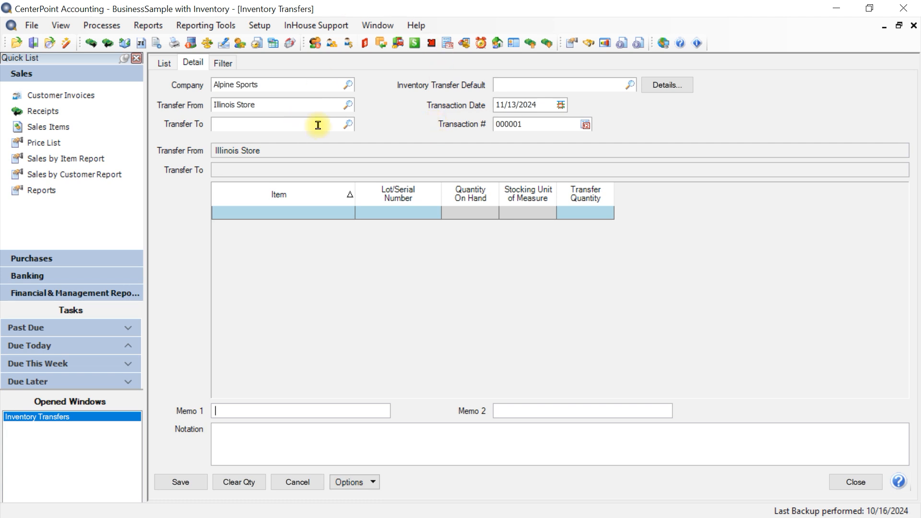
click(288, 122)
text(m)
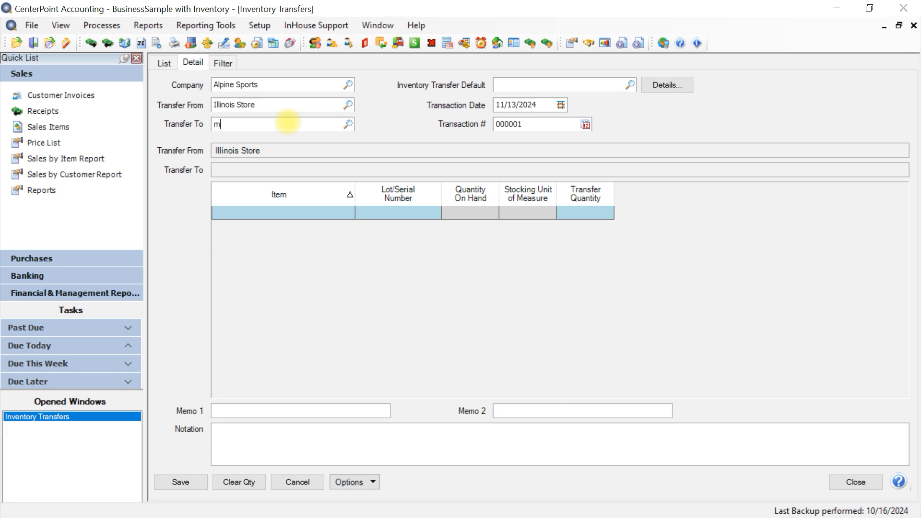
key(Tab)
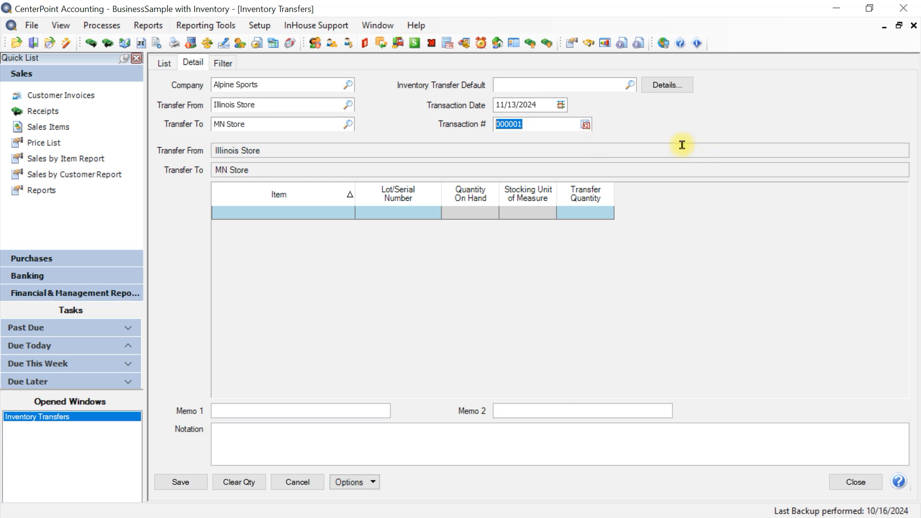
- Add the item Pro Cast Fly Rod & Reel to the transfer with a transfer quantity of 2
click(245, 217)
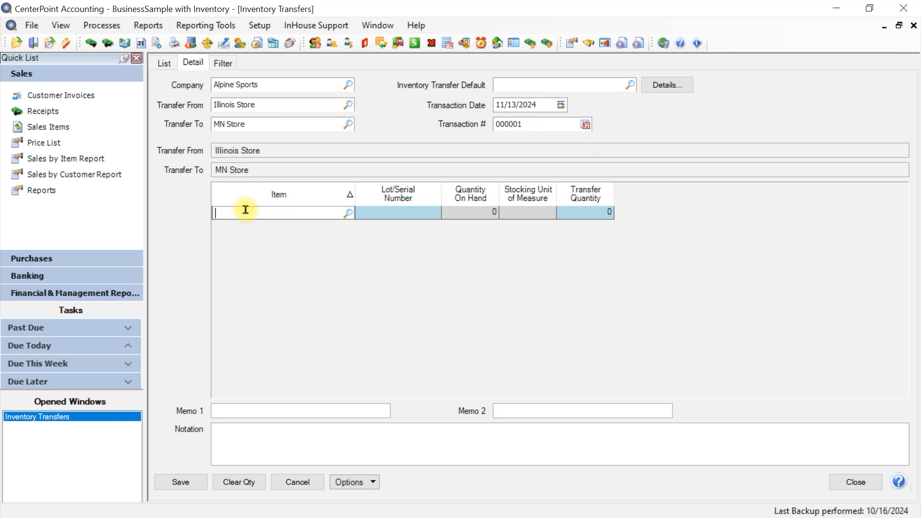
text(pro)
key(Tab)
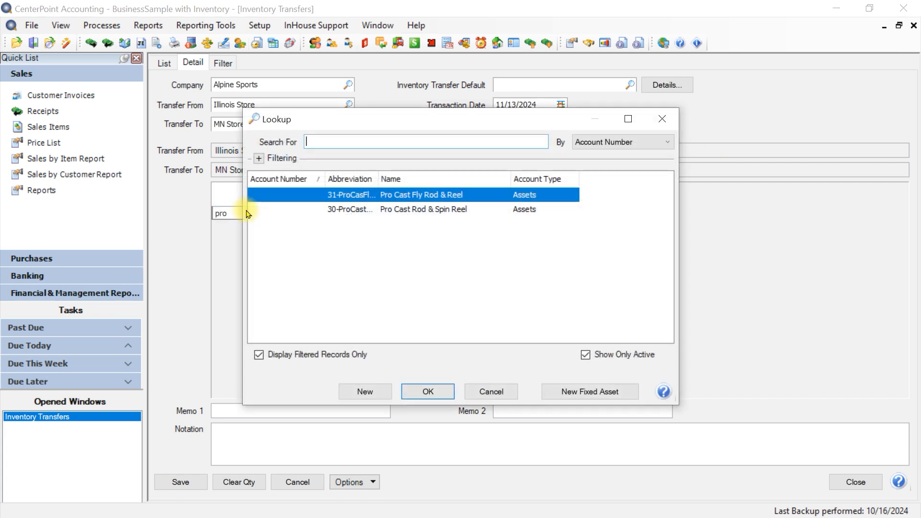
key(Return)
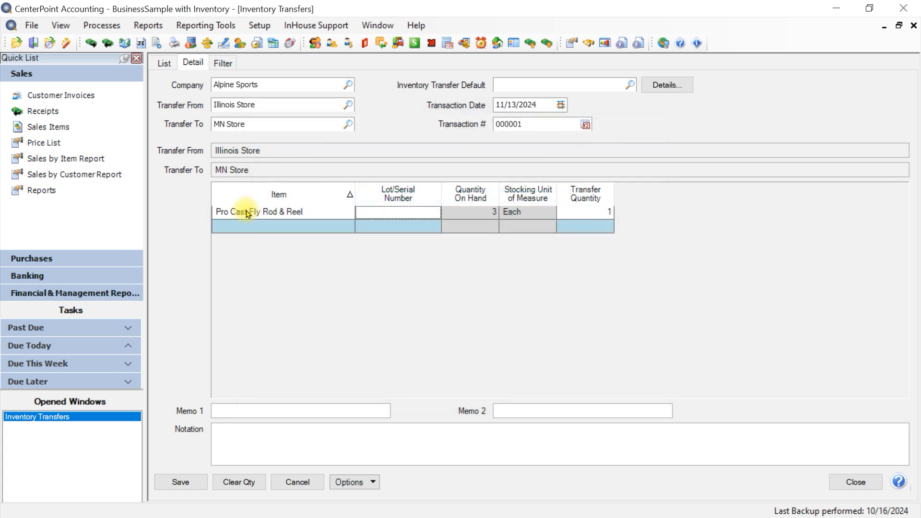
click(578, 220)
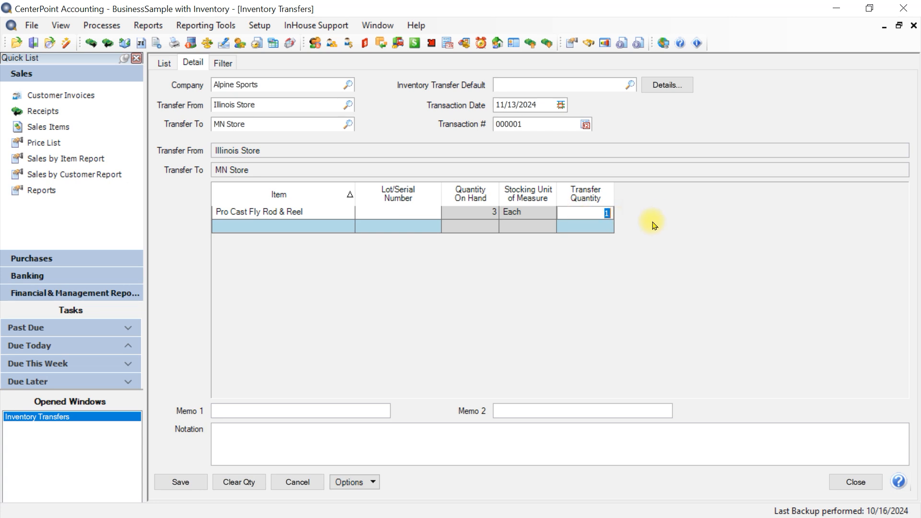
text(2)
key(Return)
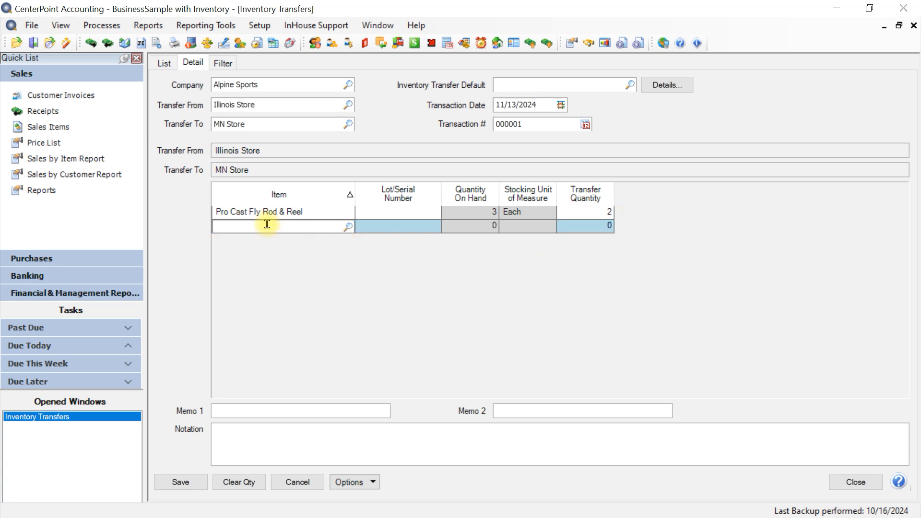
- Add the item Pro Cast Rod & Spin Reel with a transfer quantity of 2 and save the inventory transfer
text(pro)
key(Tab)
click(370, 210)
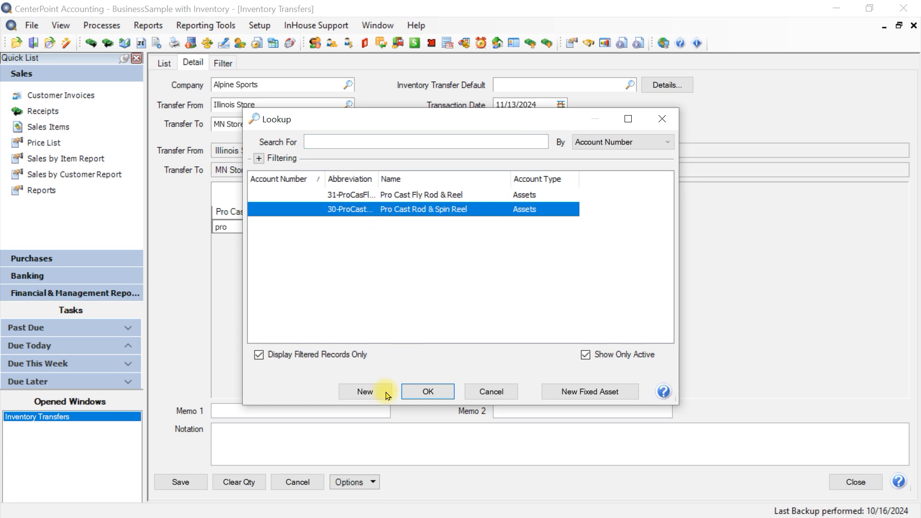
click(417, 391)
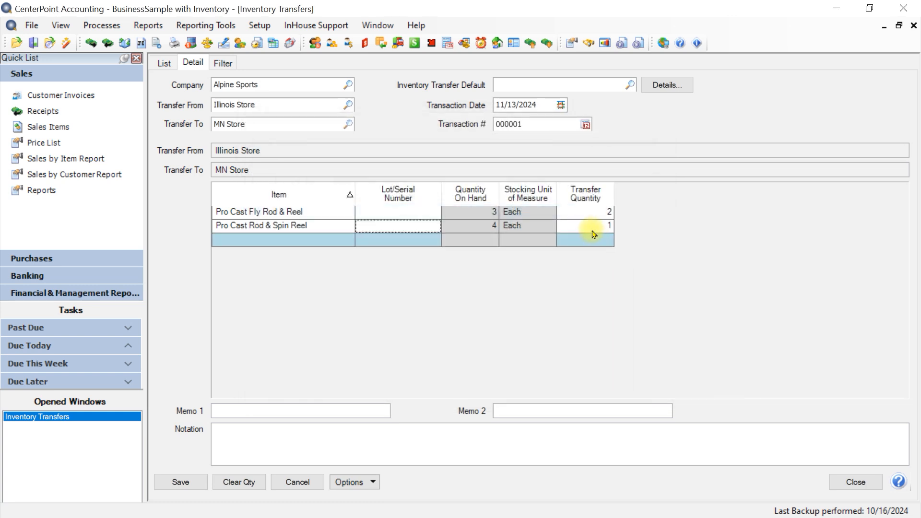
click(590, 229)
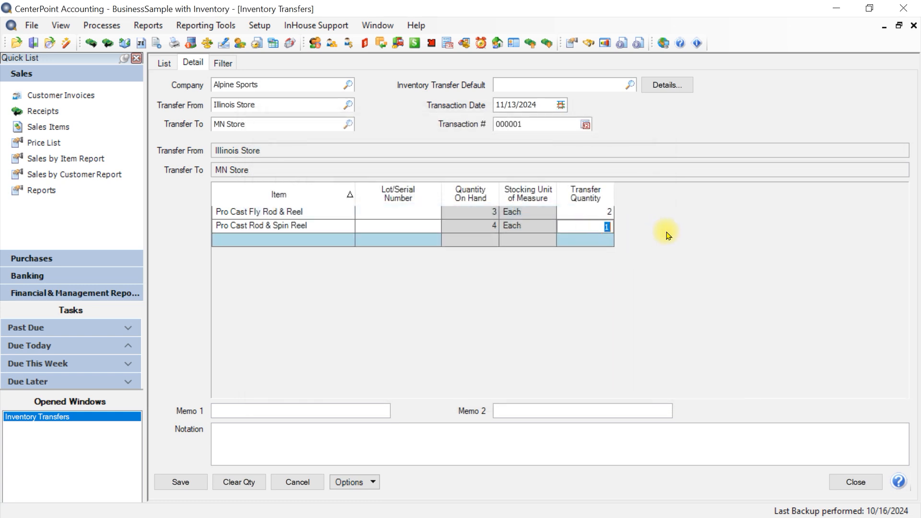
key(Tab)
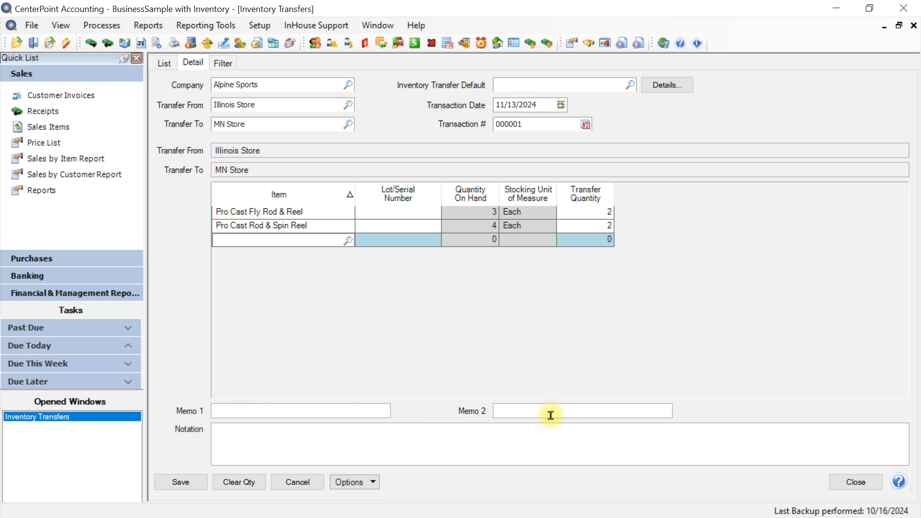
click(247, 436)
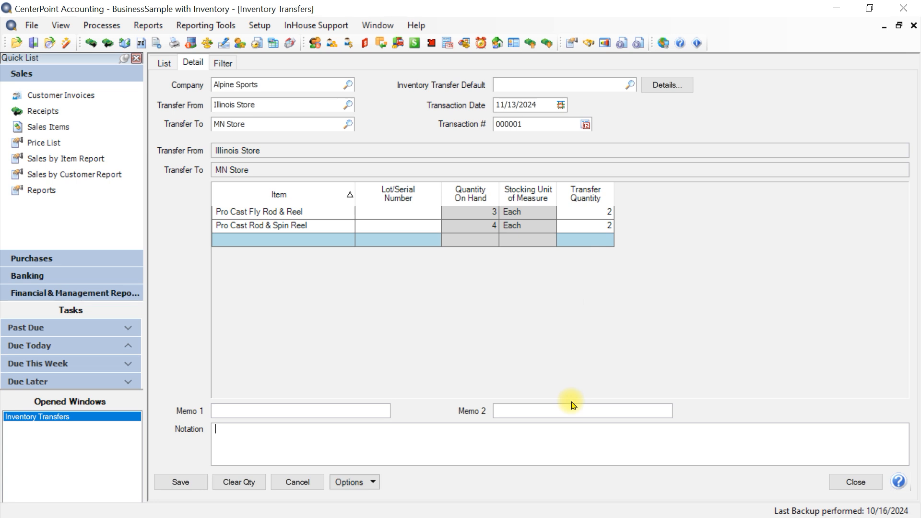
click(189, 481)
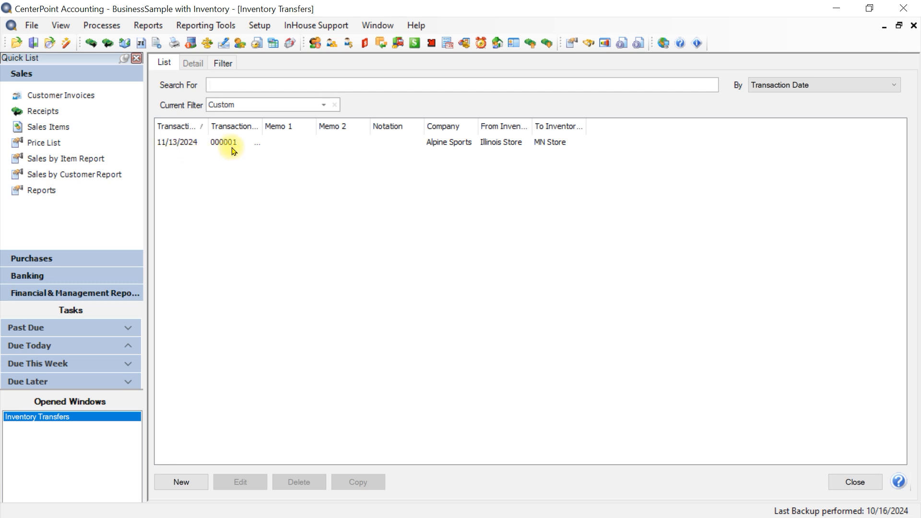
- Open the saved Illinois Store to MN Store transfer to review it, then cancel out and close the inventory transfers list
click(211, 144)
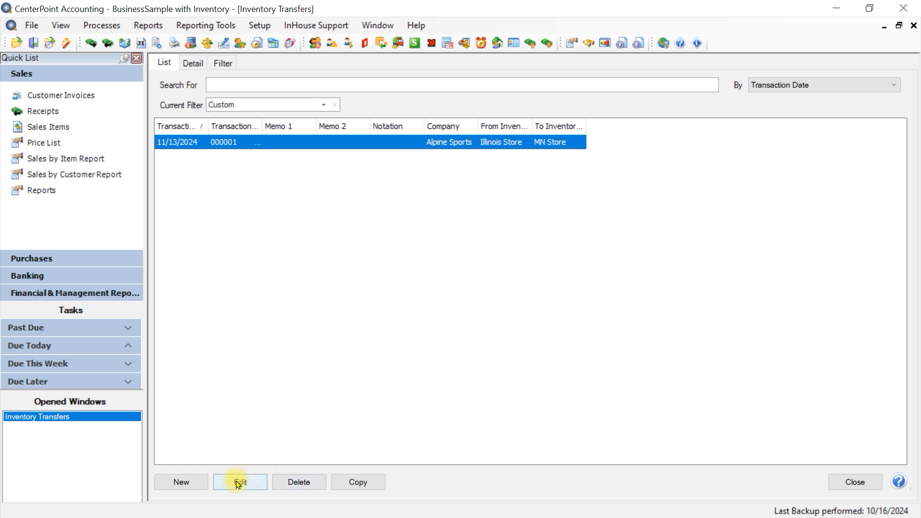
click(263, 484)
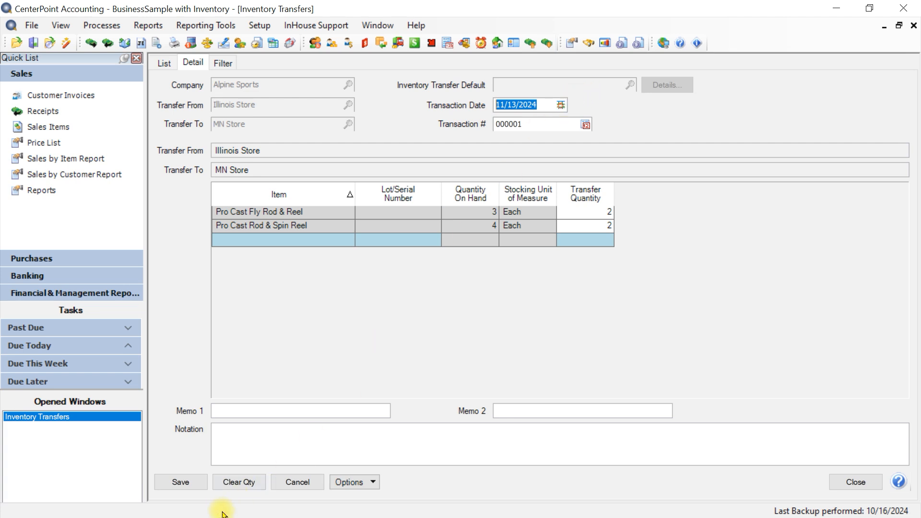
click(298, 484)
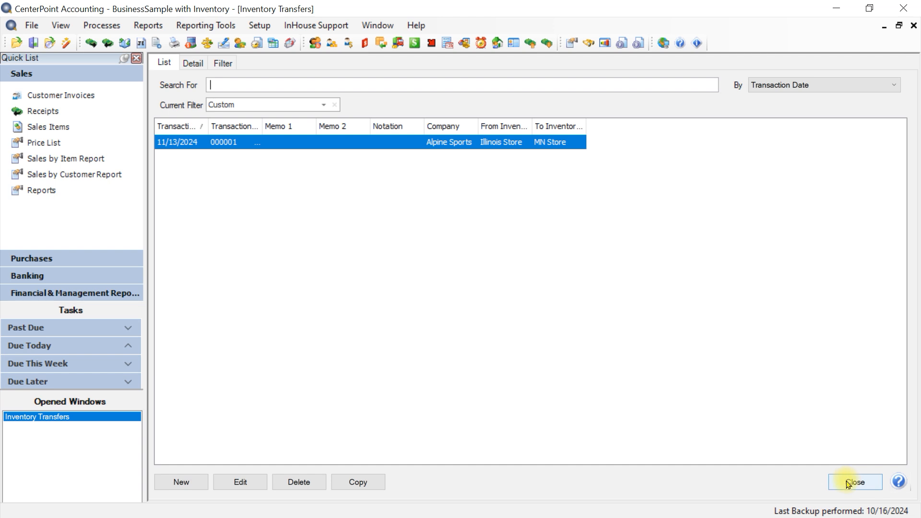
click(848, 482)
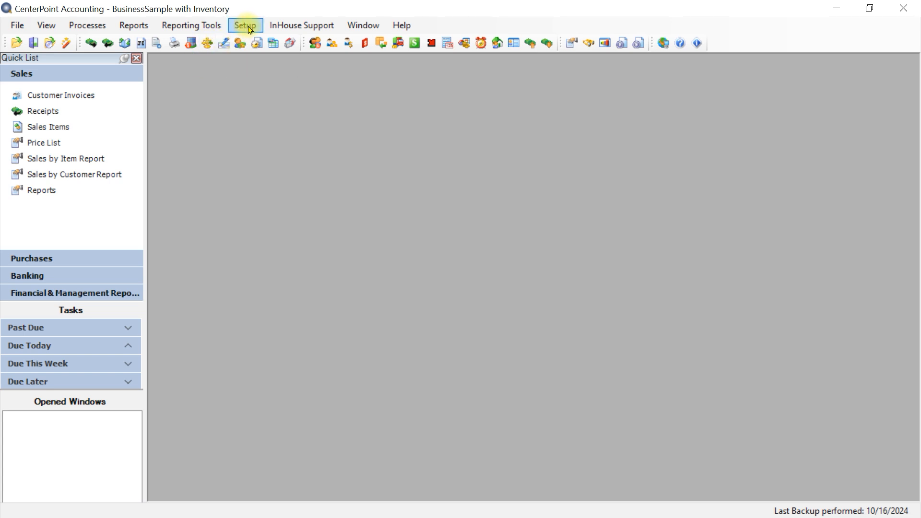
- Open the Winter Ski inventory transfer default for editing, widening the Name column in the list of defaults
click(249, 30)
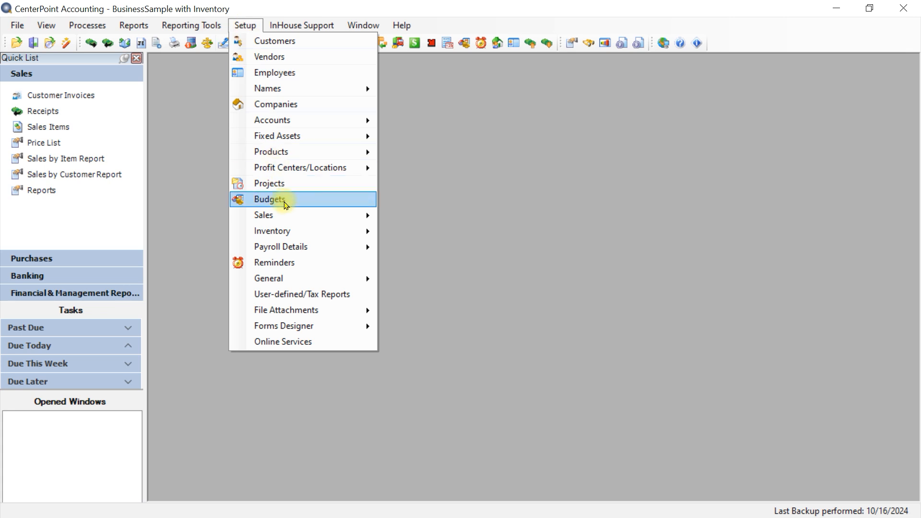
mouse_move(280, 232)
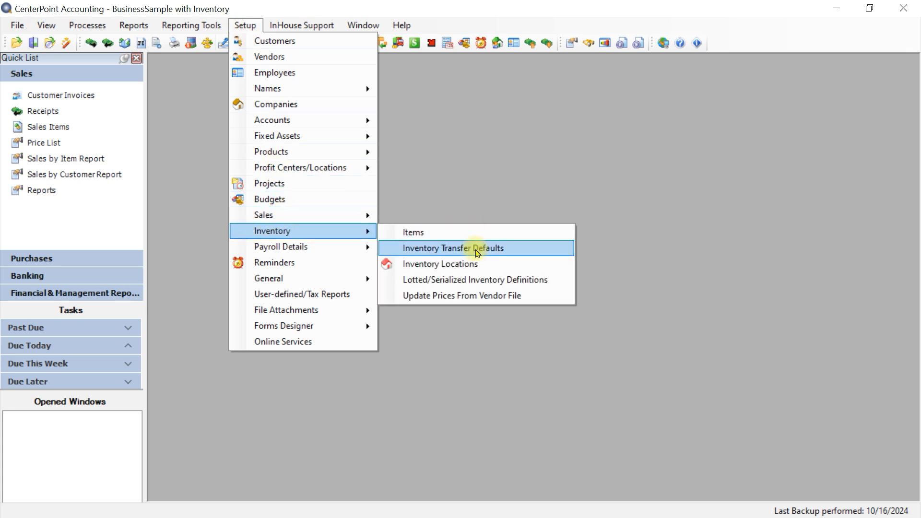
click(477, 250)
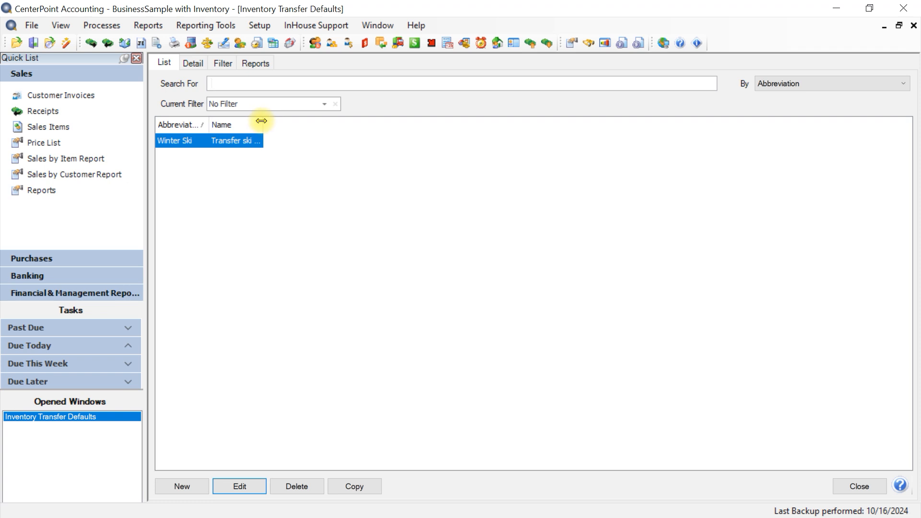
drag(263, 123, 380, 123)
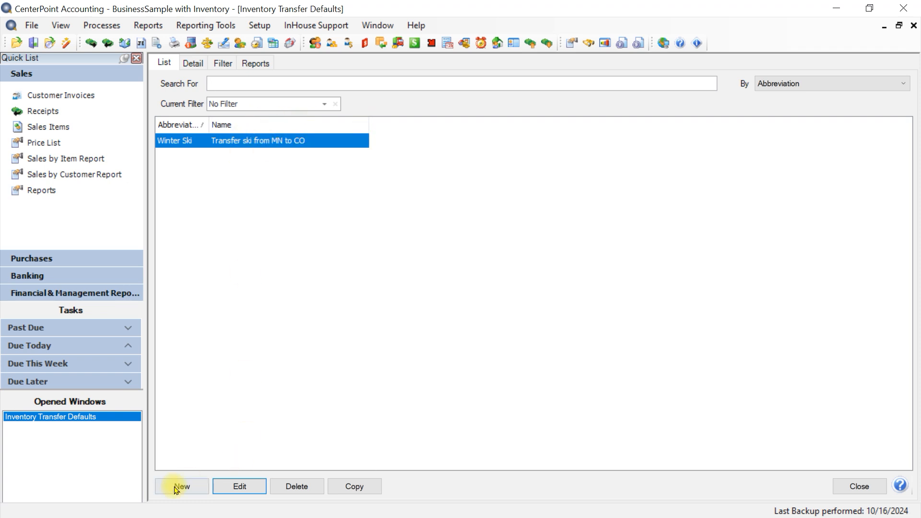
click(238, 486)
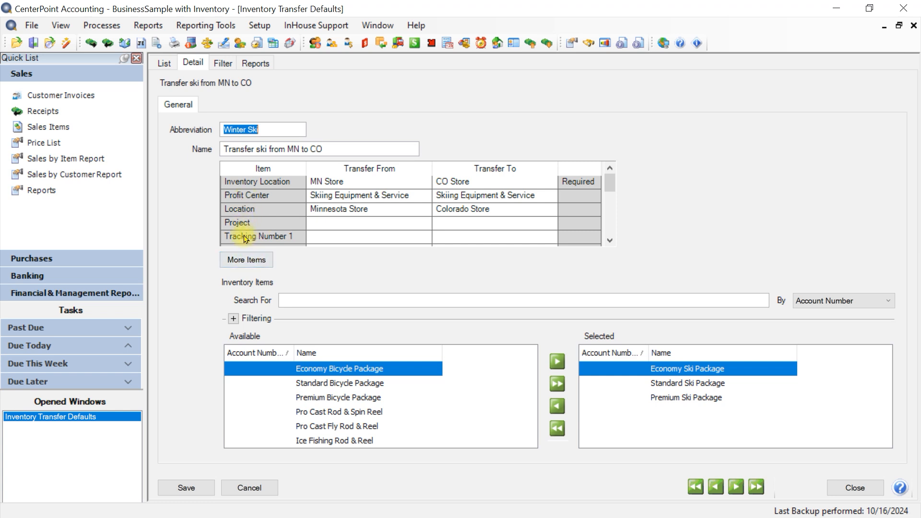
- Exclude Tracking Number 1, Tracking Number 2, Name and Associated Account from the items shown in the Winter Ski default
click(246, 260)
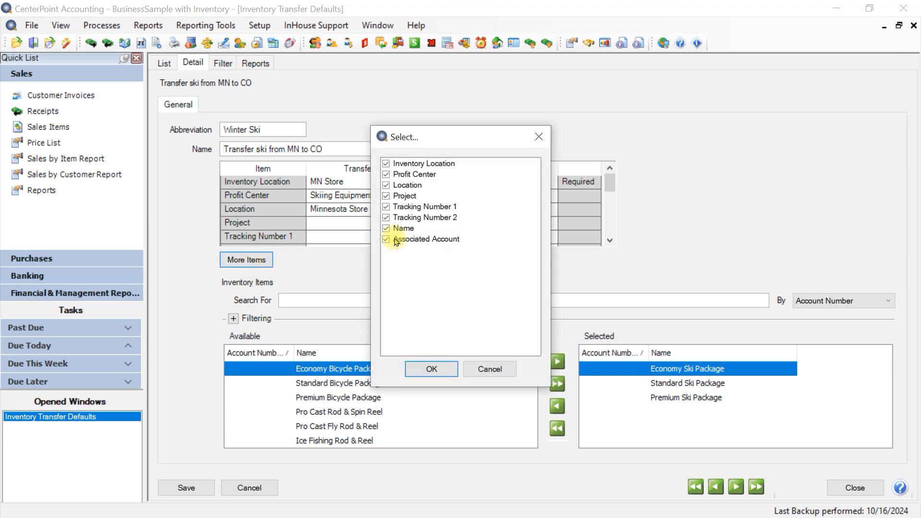
click(386, 211)
click(386, 217)
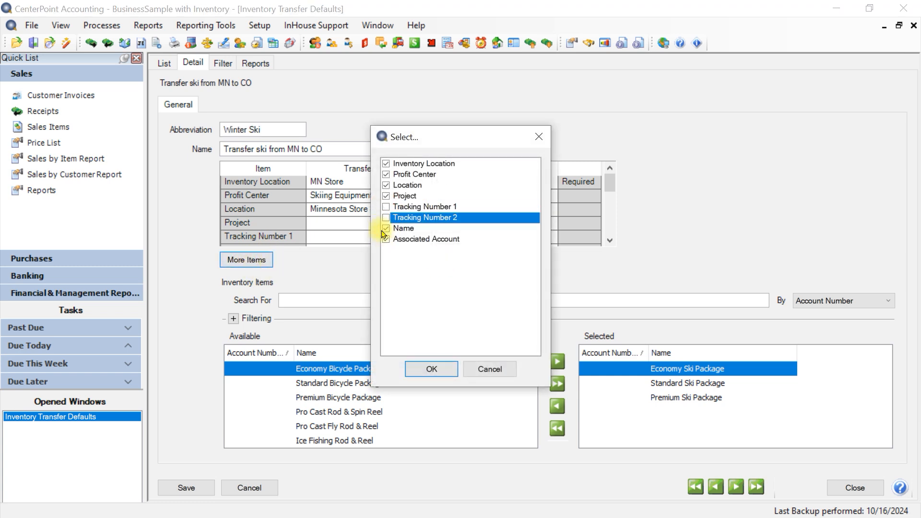
click(386, 229)
click(386, 239)
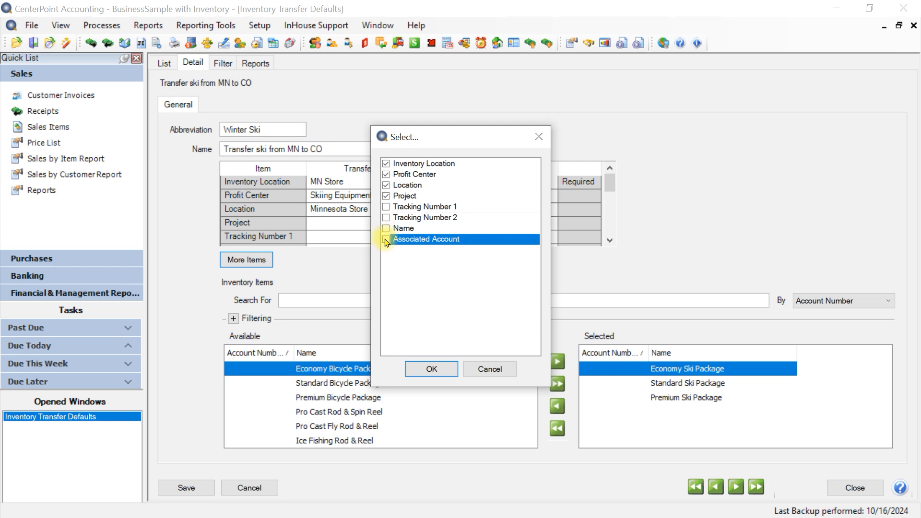
click(431, 368)
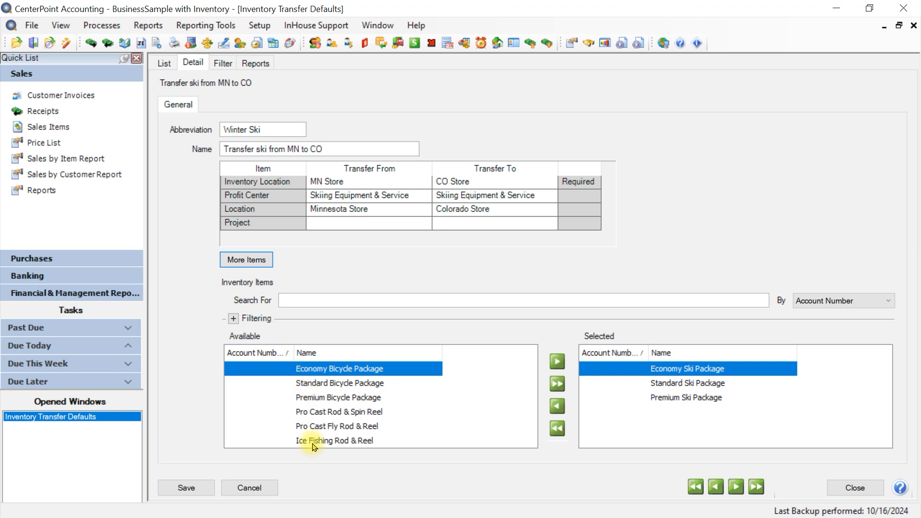
- Check the inventory item filtering options, then save the Winter Ski default and close the transfer defaults
click(233, 320)
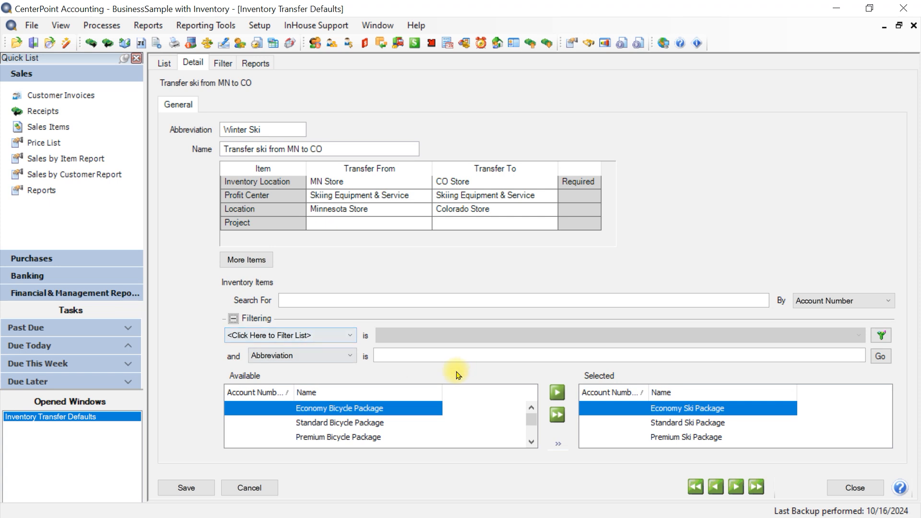
click(234, 318)
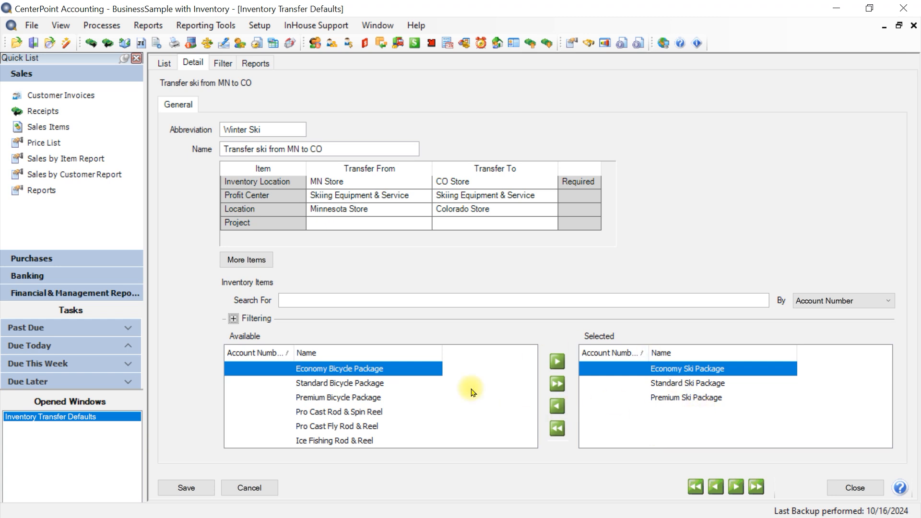
click(187, 488)
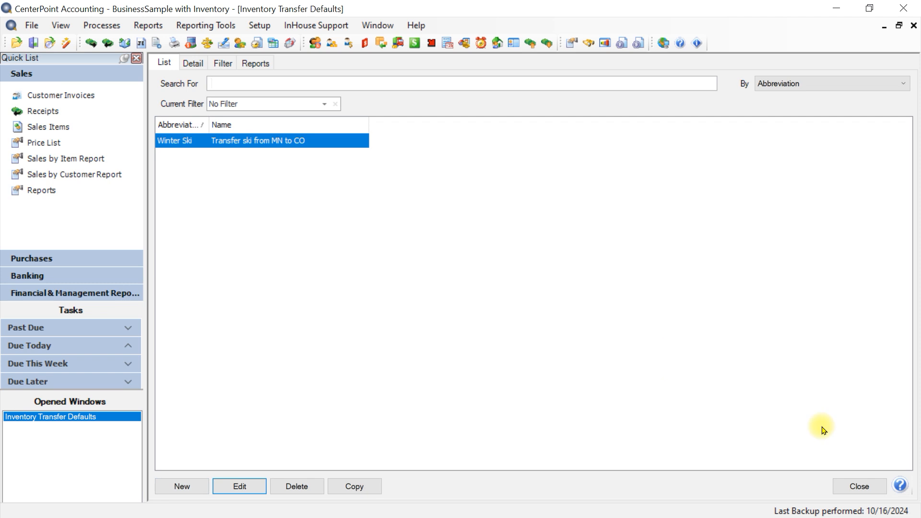
click(850, 487)
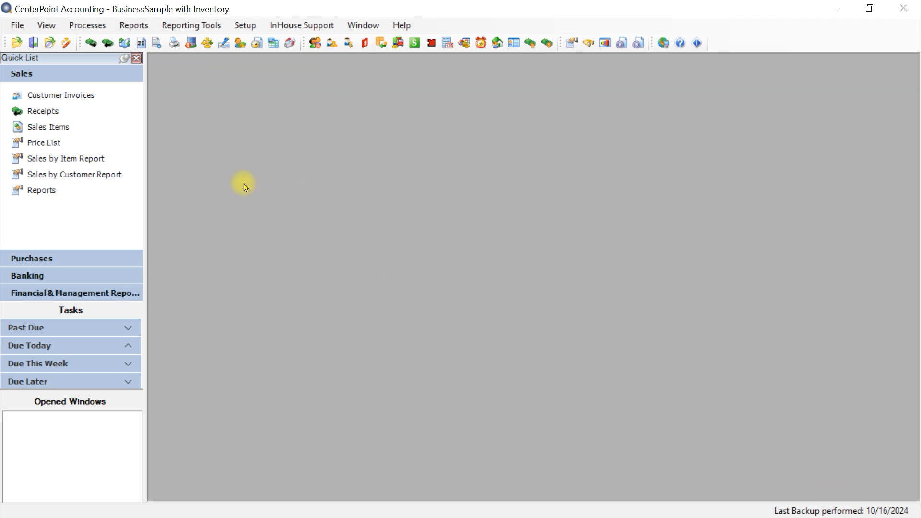
- Start a new inventory transfer using the transfer default "Transfer ski from MN to CO"
click(77, 25)
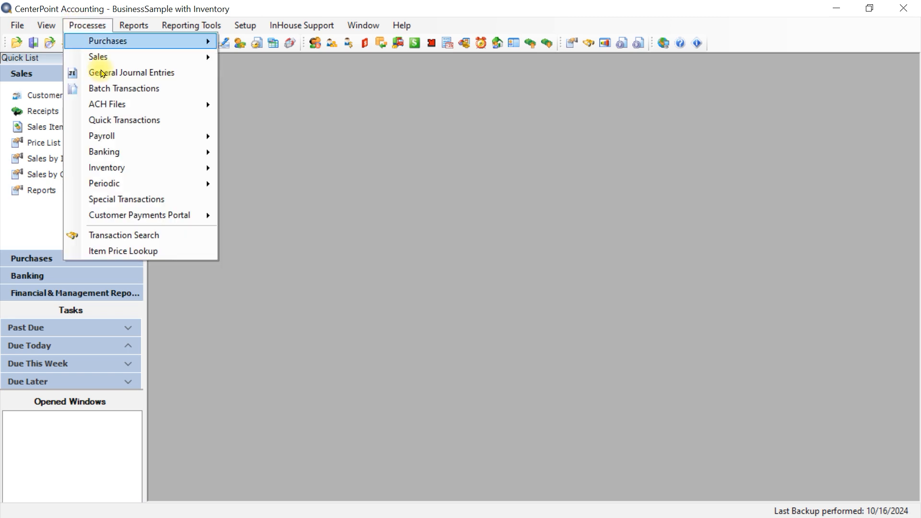
mouse_move(130, 172)
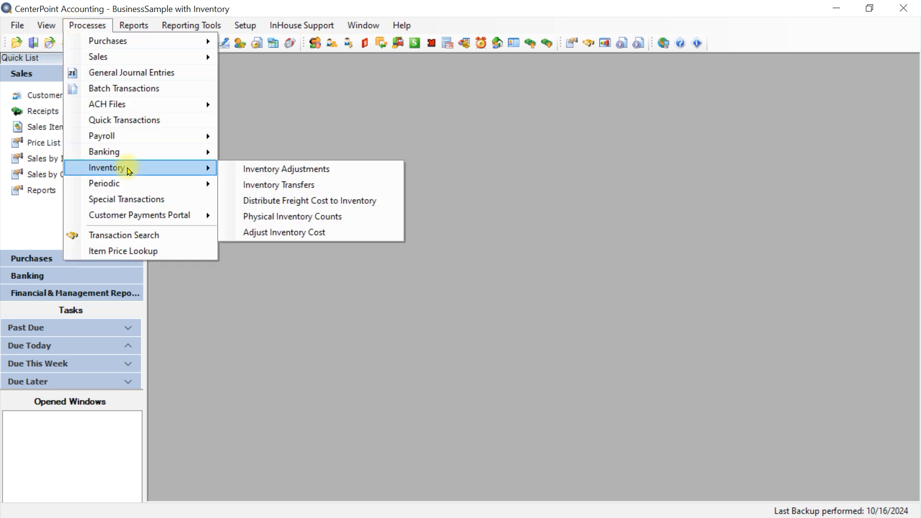
click(278, 186)
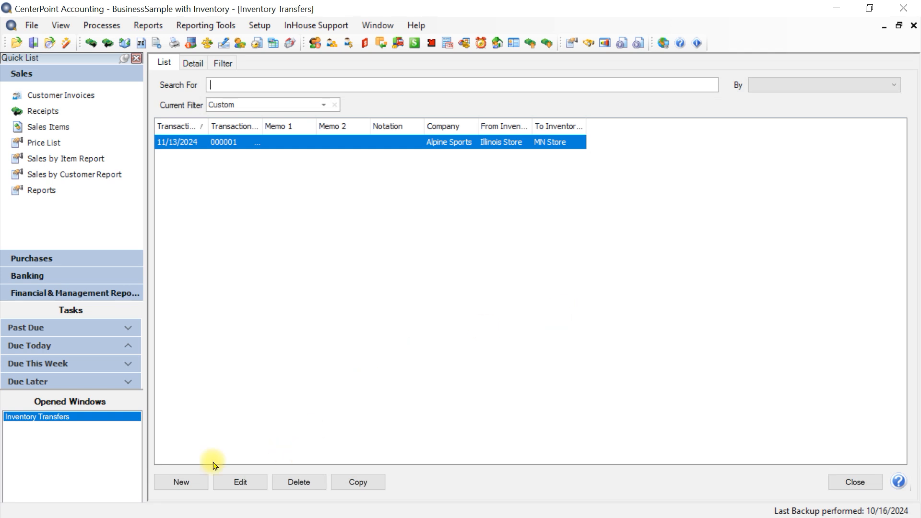
click(183, 483)
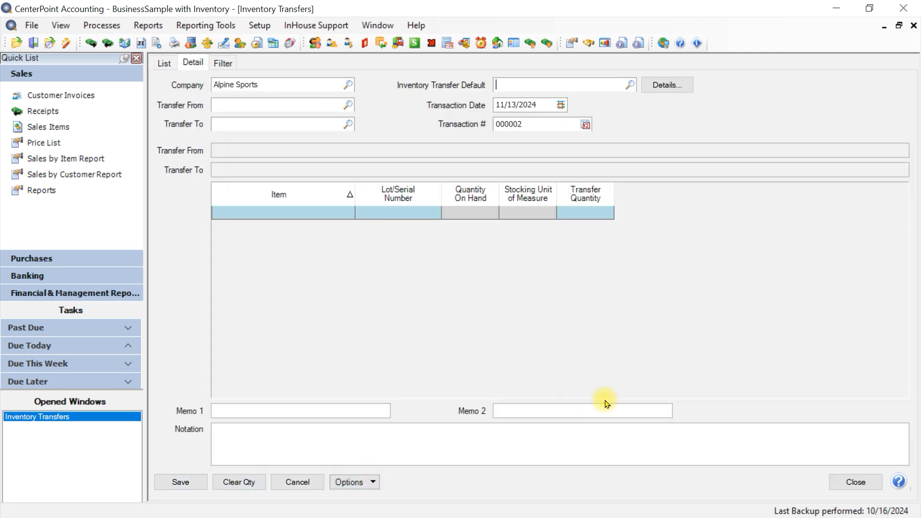
text(sk)
key(Tab)
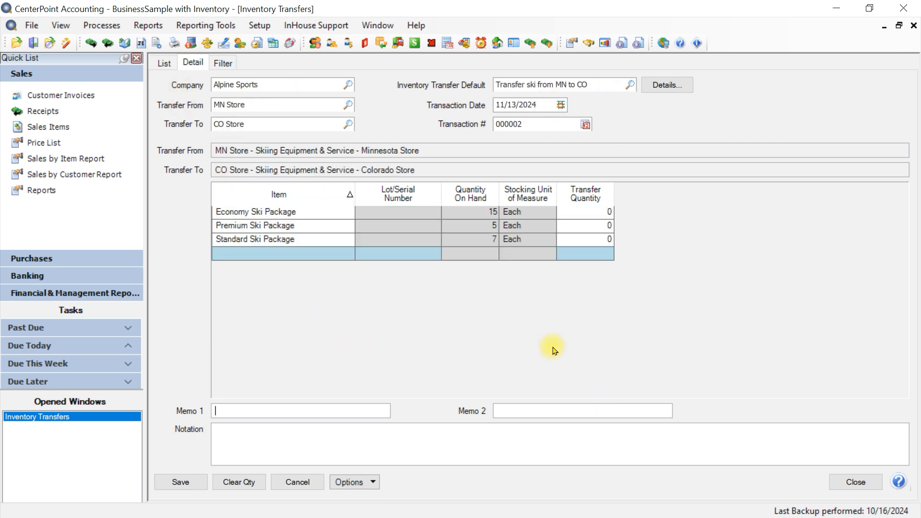
- Review the applied transfer default's details, accept them, and set the transaction date to 04/30/2025
click(666, 86)
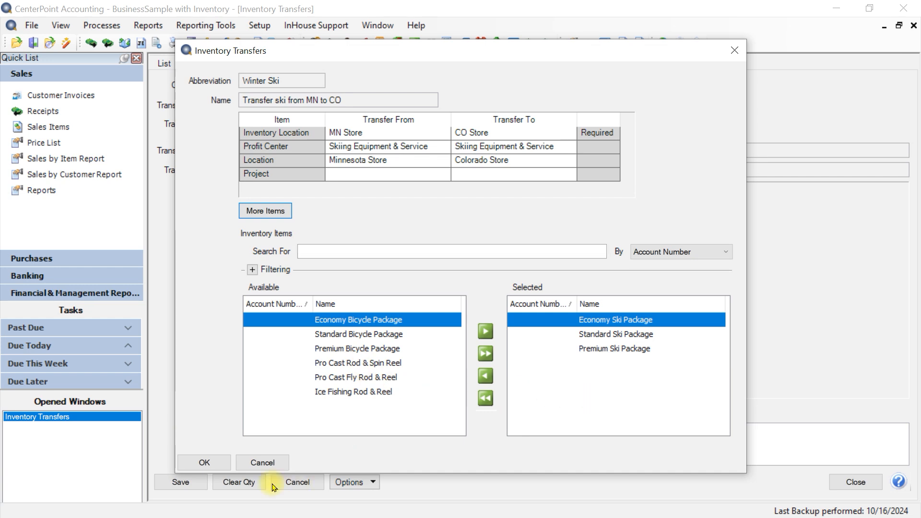
click(197, 464)
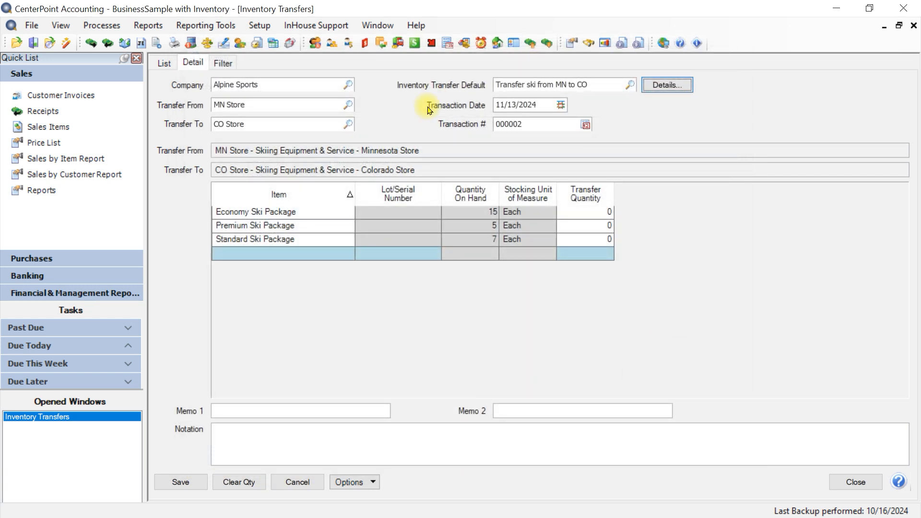
click(541, 106)
text(0430)
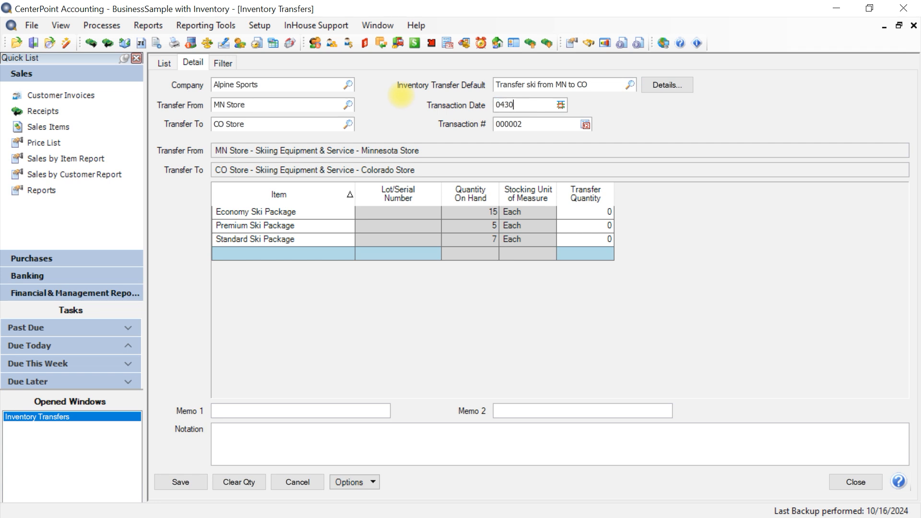
key(Tab)
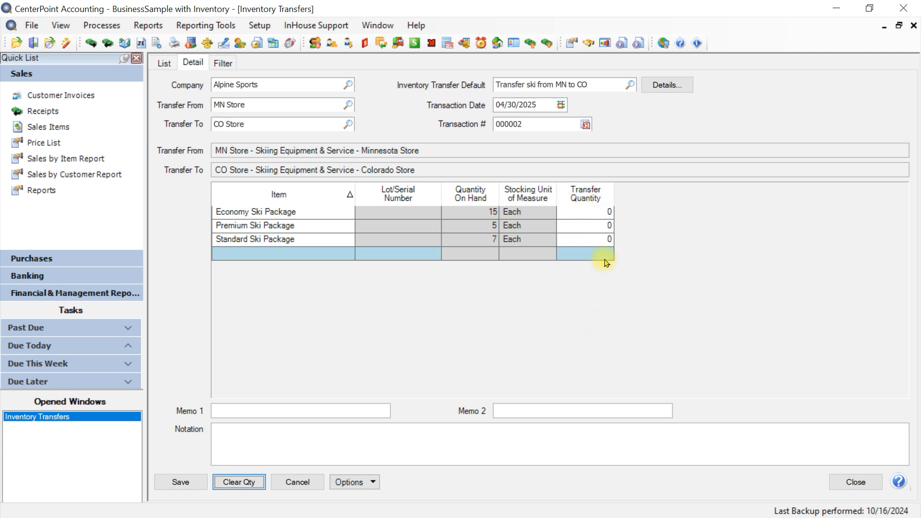
- Set transfer quantities of 15 Economy, 5 Premium and 7 Standard Ski Packages, save the transfer, and select it in the list
click(591, 216)
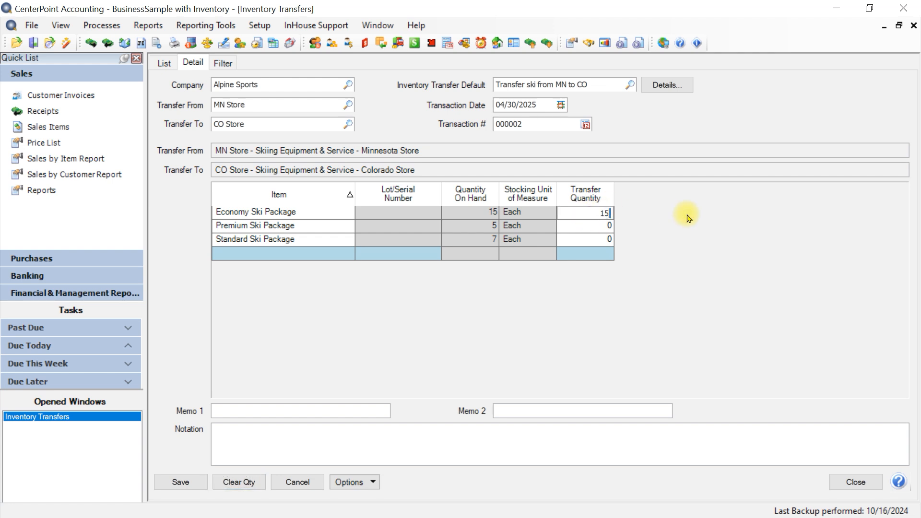
key(Down)
text(5)
key(Down)
key(Down)
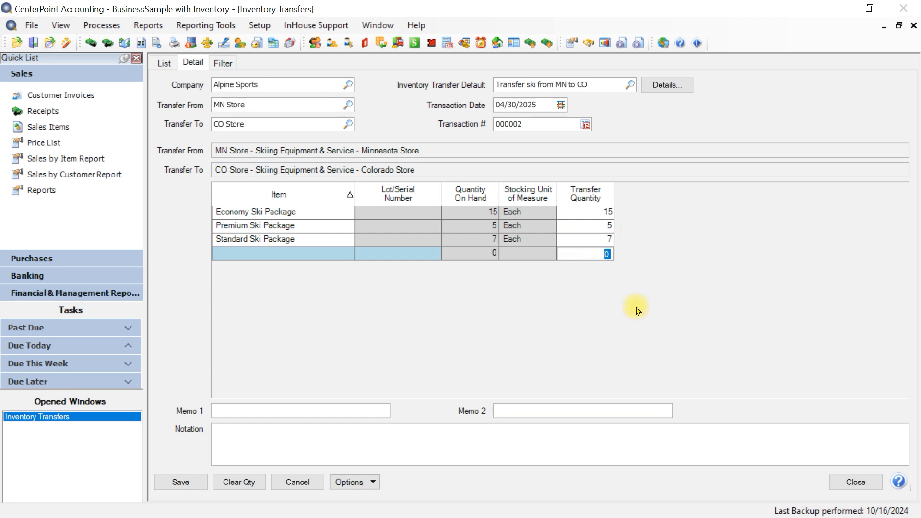
click(239, 254)
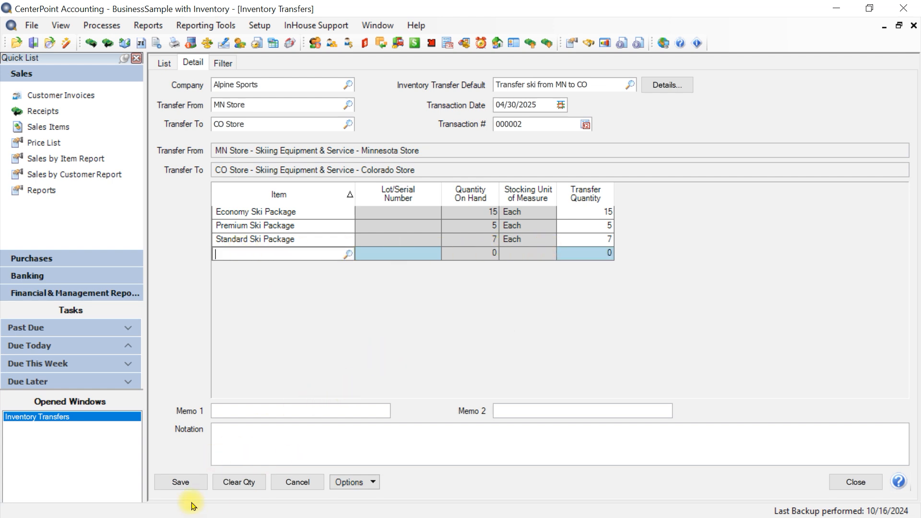
click(179, 483)
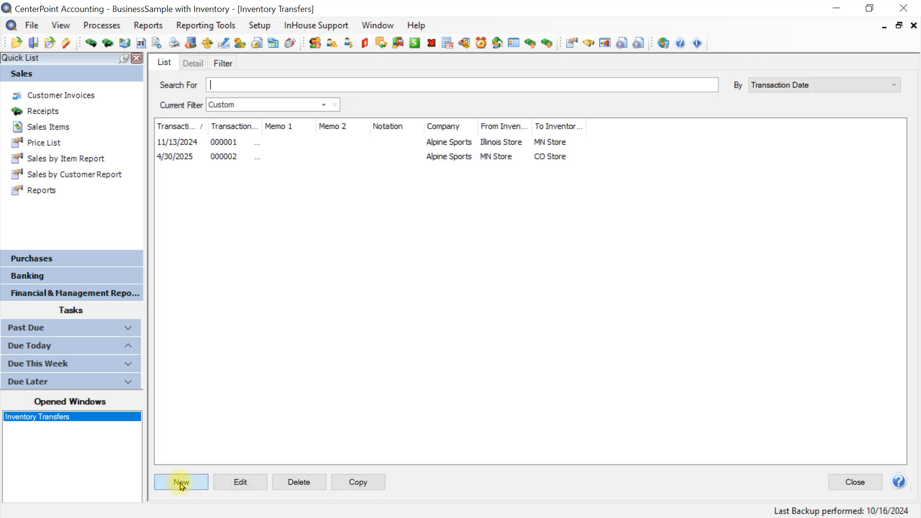
click(218, 157)
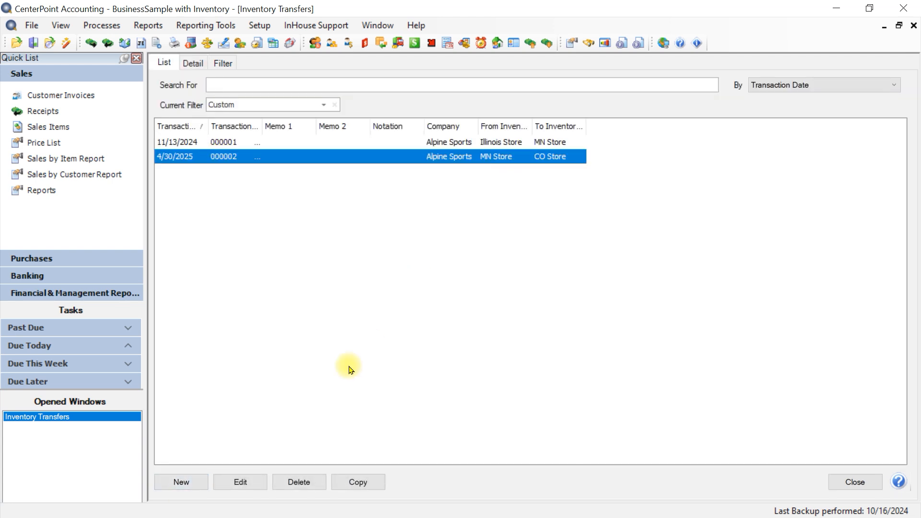